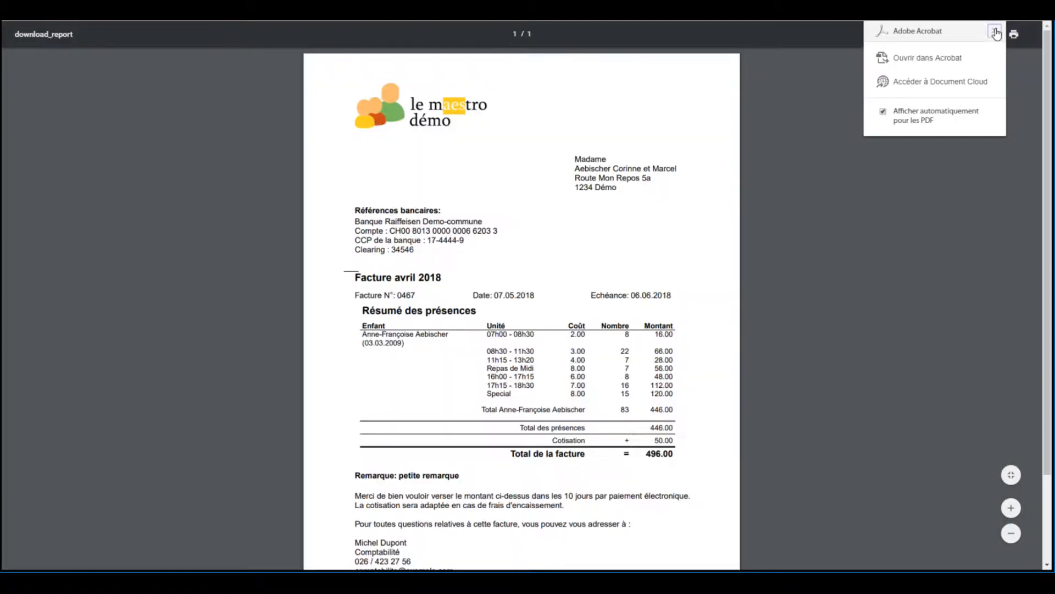
Dismiss the Adobe Acrobat pop-ups and close the invoice PDF and its list of billed attendances.
{"action": "left_click", "coordinate": [995, 32]}
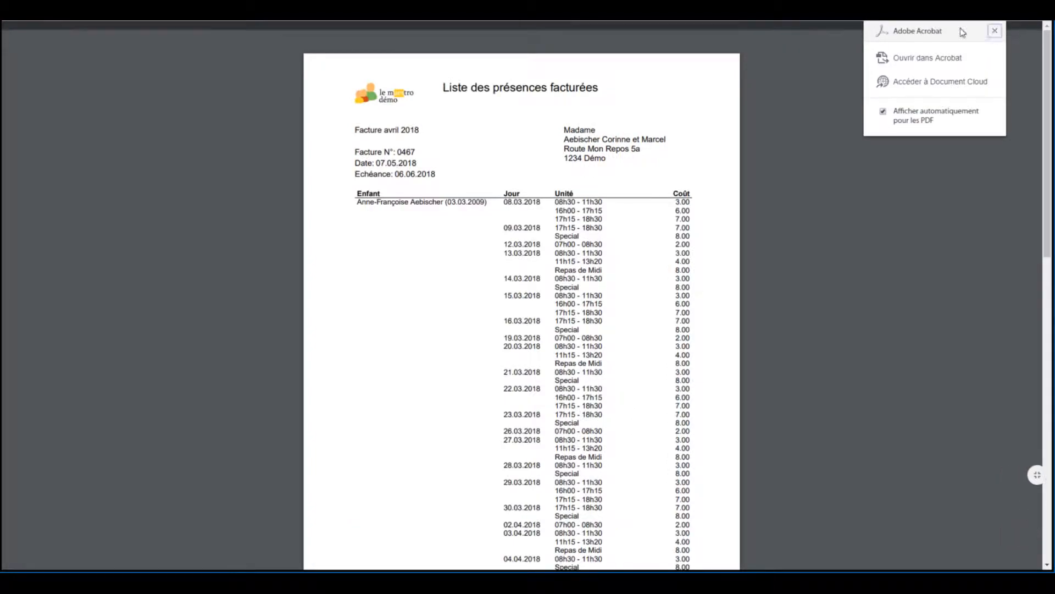
{"action": "left_click", "coordinate": [995, 32]}
{"action": "key", "text": "ctrl+w"}
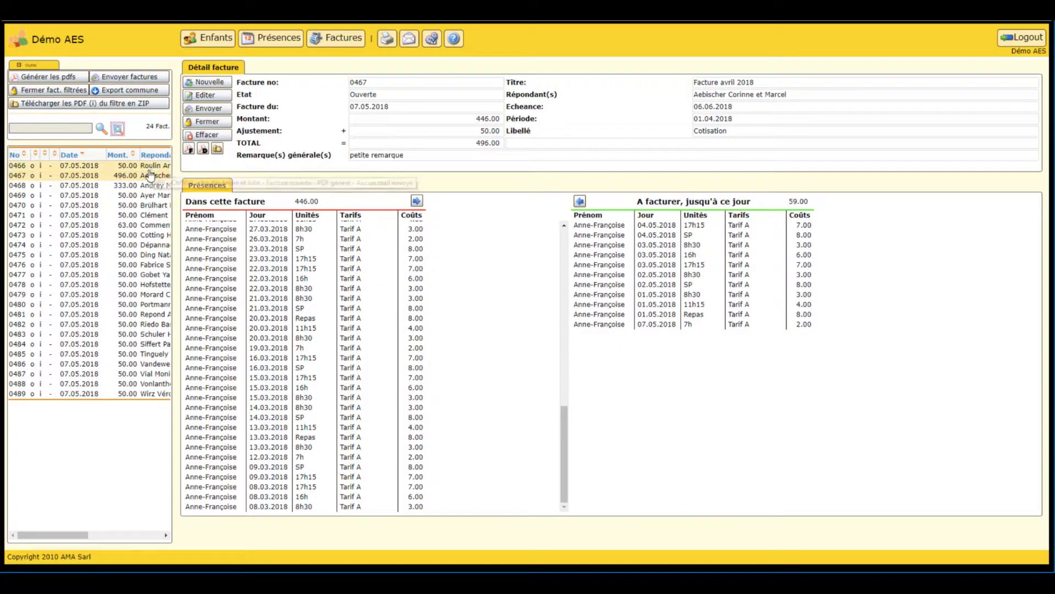
{"action": "left_click_drag", "start_coordinate": [146, 126], "coordinate": [171, 126]}
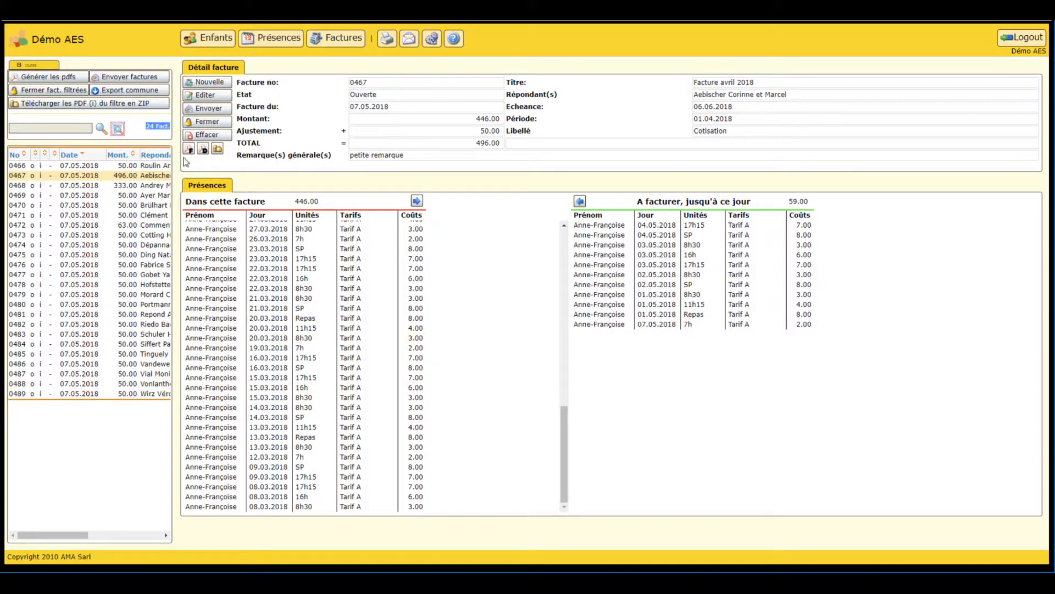
{"action": "left_click", "coordinate": [212, 160]}
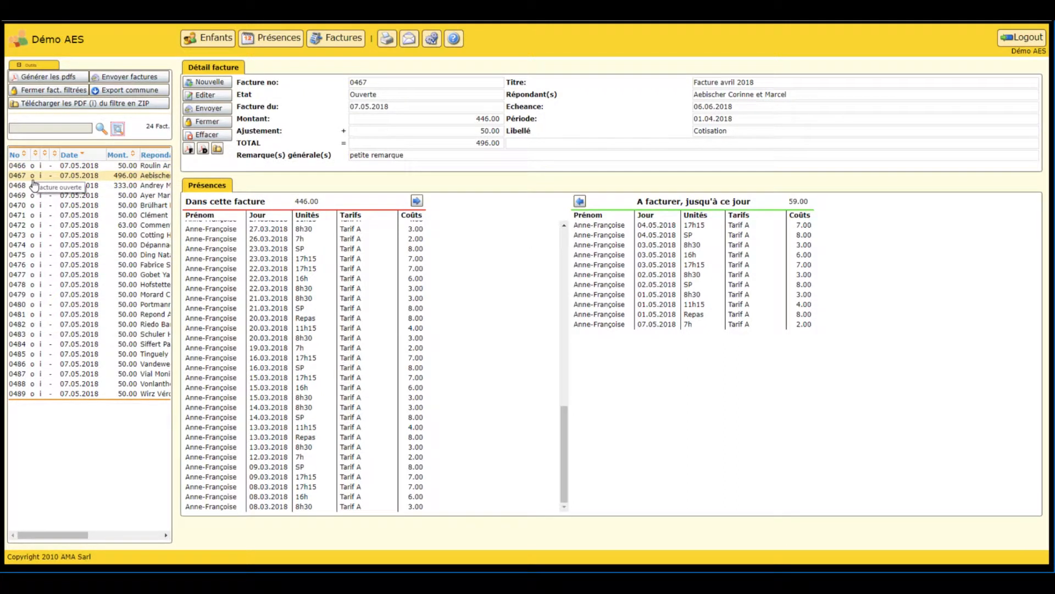
{"action": "mouse_move", "coordinate": [38, 177]}
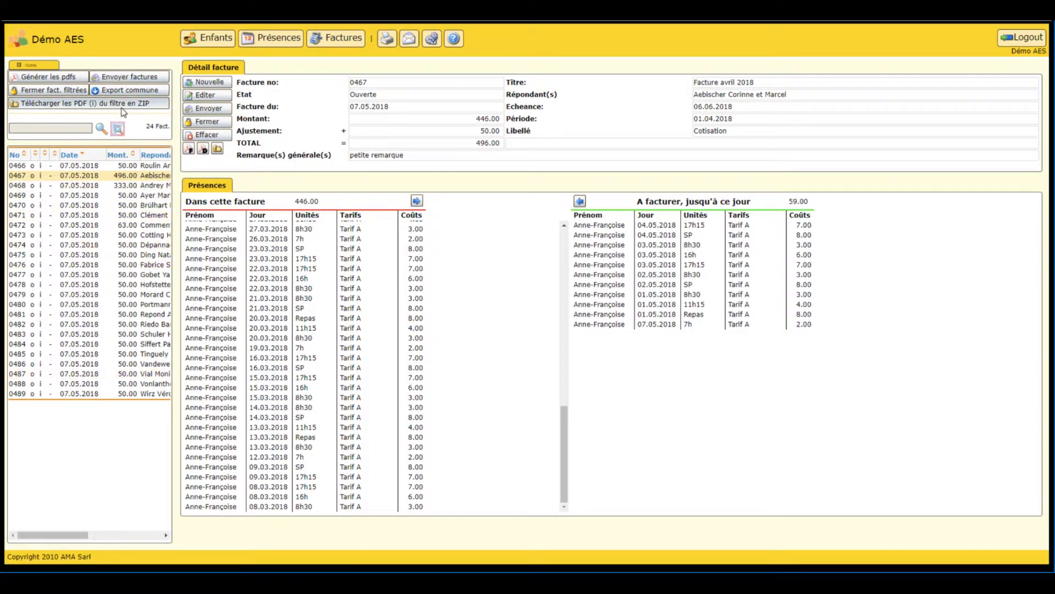
Download the PDFs of the filtered invoices as a ZIP archive and open the archive.
{"action": "left_click", "coordinate": [82, 105]}
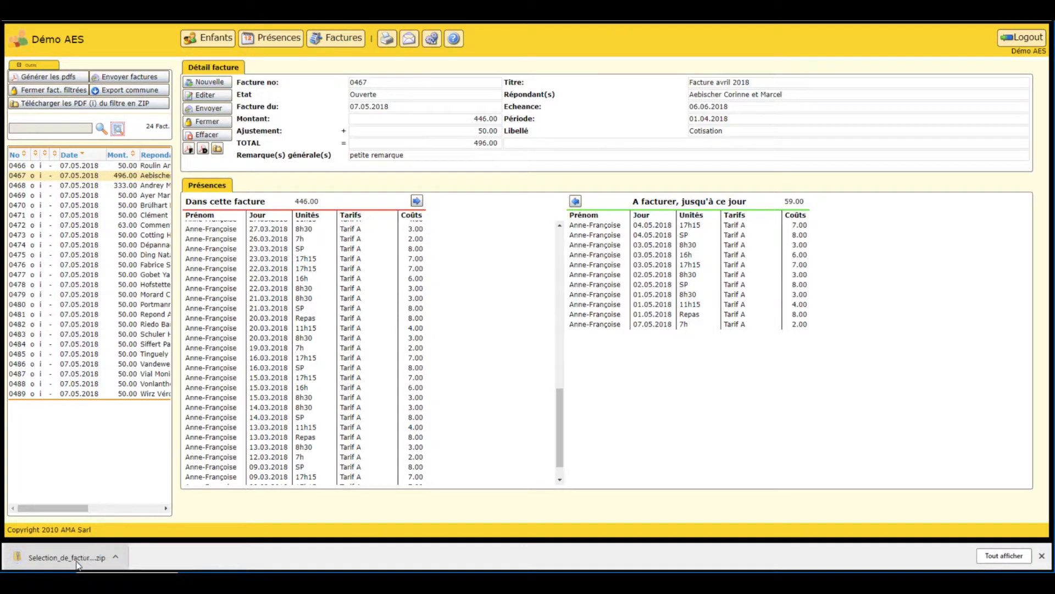
{"action": "left_click", "coordinate": [77, 561]}
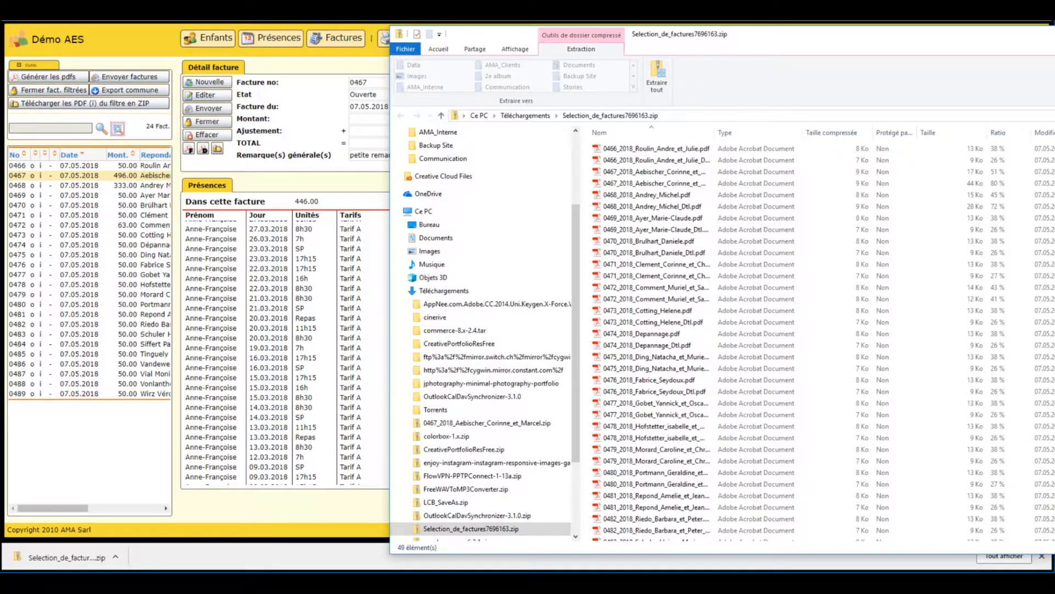
{"action": "left_click_drag", "start_coordinate": [978, 42], "coordinate": [732, 44]}
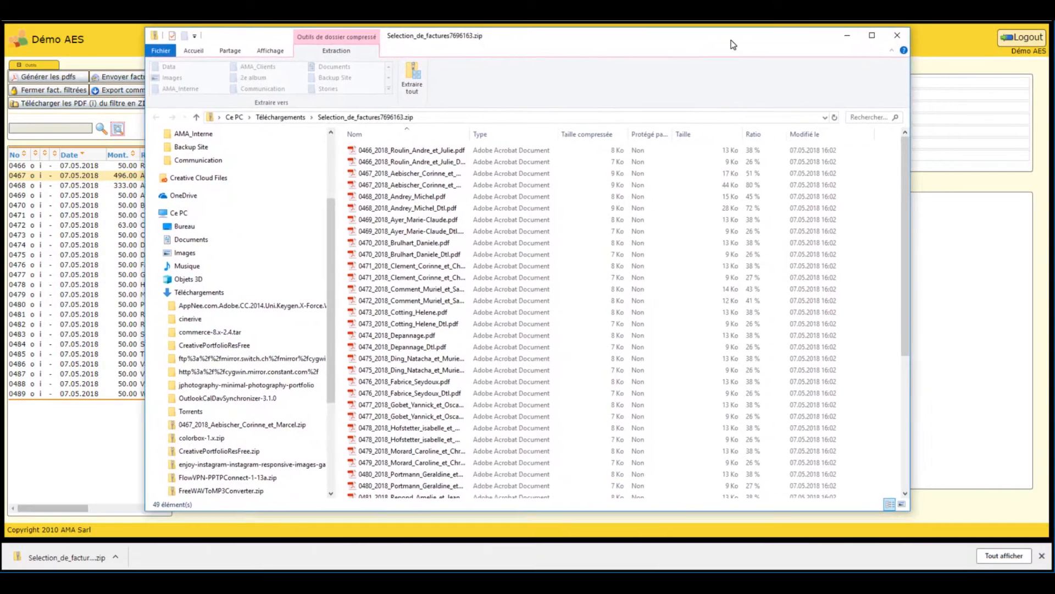
Look through the archive's files, read the invoice summary in info.txt and close the text file.
{"action": "scroll", "coordinate": [428, 308], "scroll_direction": "down", "scroll_amount": 4}
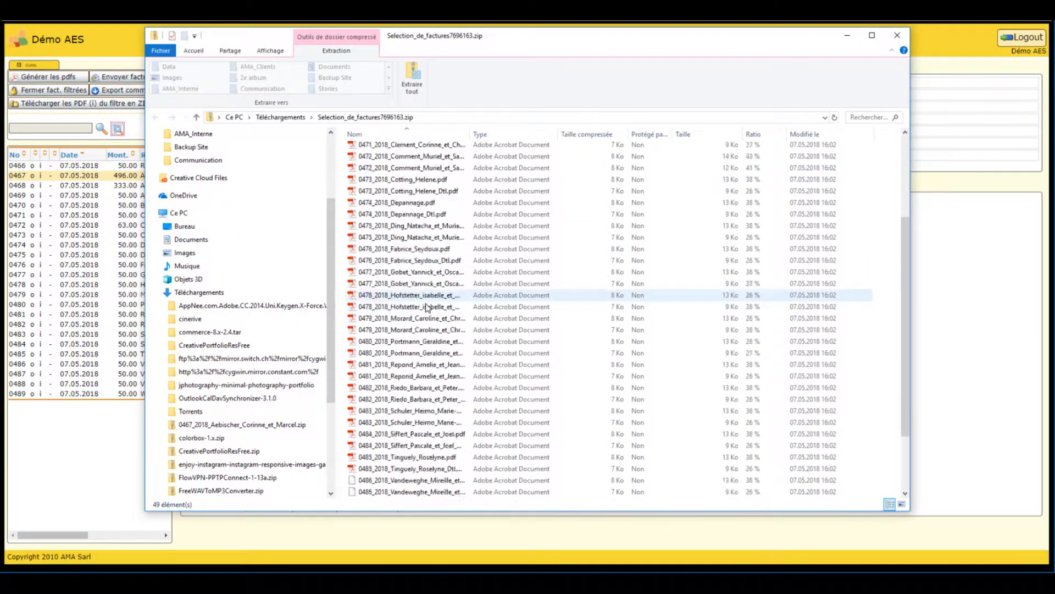
{"action": "scroll", "coordinate": [385, 473], "scroll_direction": "down", "scroll_amount": 3}
{"action": "left_click", "coordinate": [364, 492]}
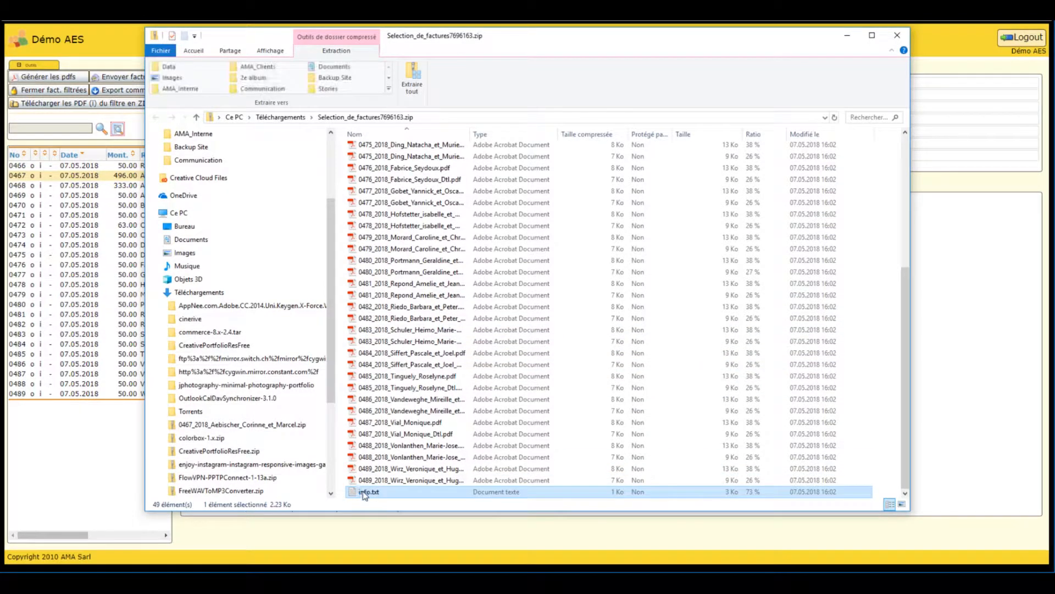
{"action": "double_click", "coordinate": [364, 492]}
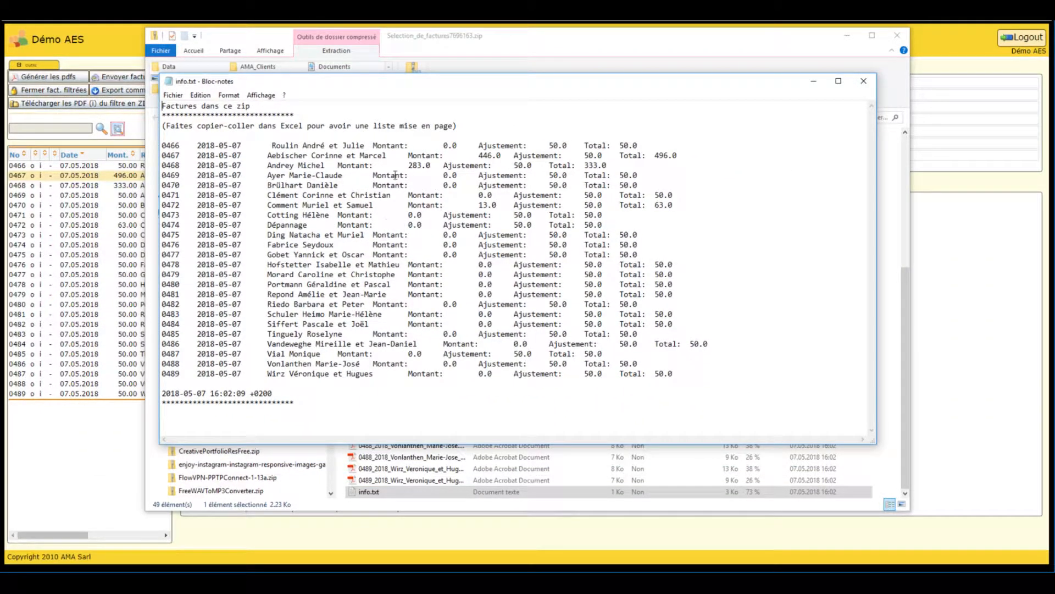
{"action": "left_click_drag", "start_coordinate": [199, 123], "coordinate": [360, 129]}
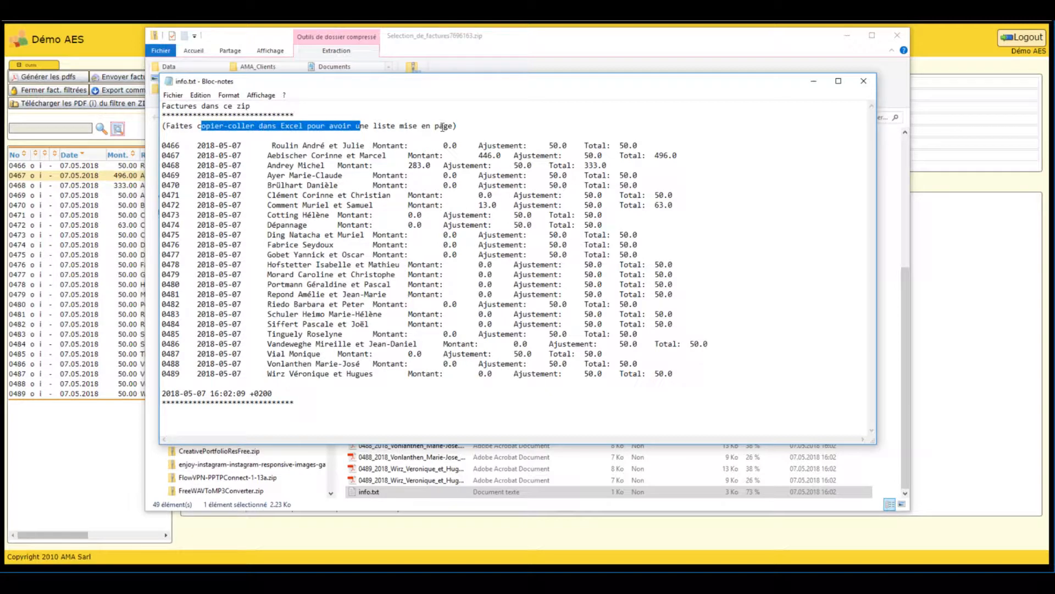
{"action": "left_click", "coordinate": [397, 124]}
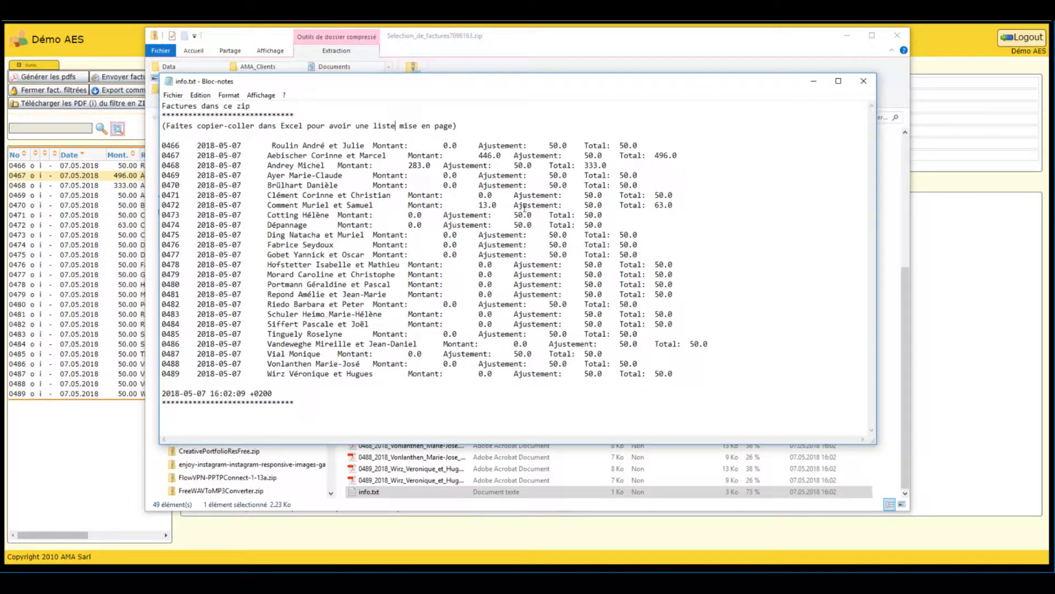
{"action": "double_click", "coordinate": [178, 106]}
{"action": "left_click", "coordinate": [864, 81]}
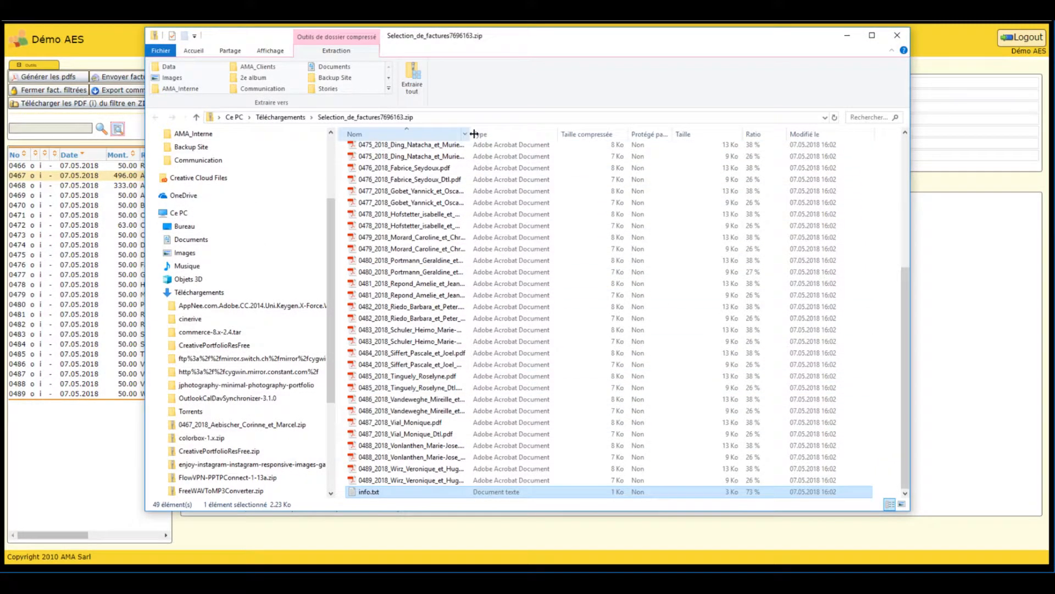
Widen the archive's name column to check the full PDF file names, and close the archive window.
{"action": "left_click_drag", "start_coordinate": [474, 134], "coordinate": [581, 134]}
{"action": "left_click", "coordinate": [460, 146]}
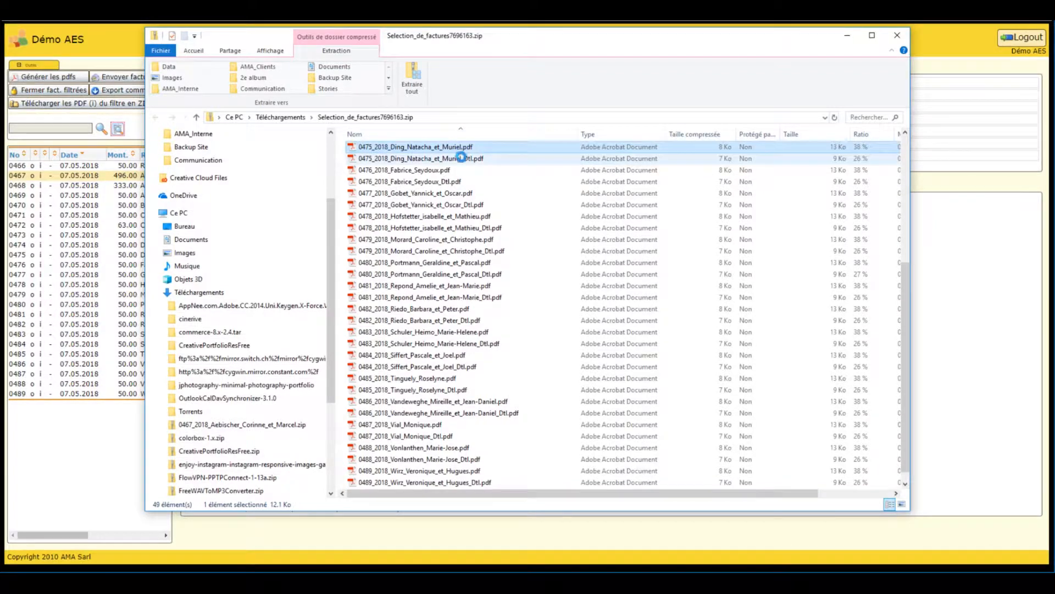
{"action": "left_click", "coordinate": [460, 158]}
{"action": "left_click", "coordinate": [435, 182]}
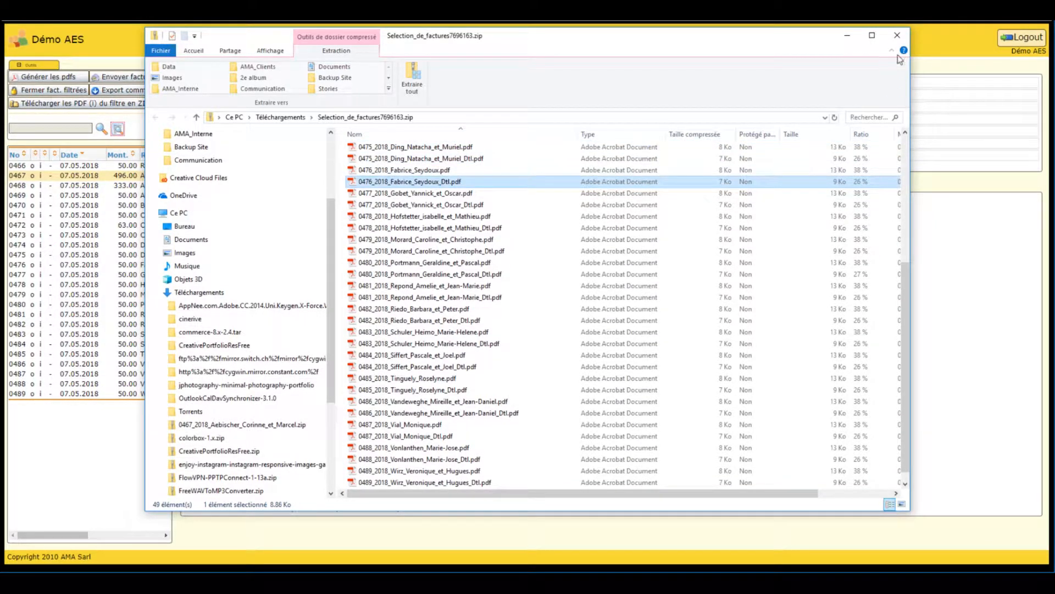
{"action": "left_click", "coordinate": [899, 35]}
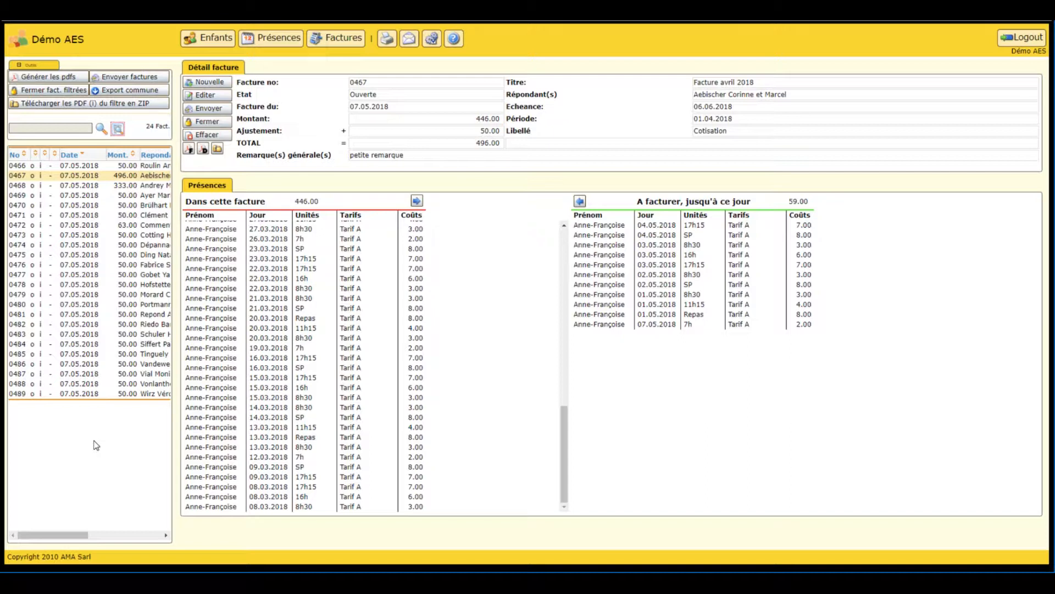
Close all filtered invoices and remove the start date from the advanced search to list every open invoice.
{"action": "left_click", "coordinate": [61, 92]}
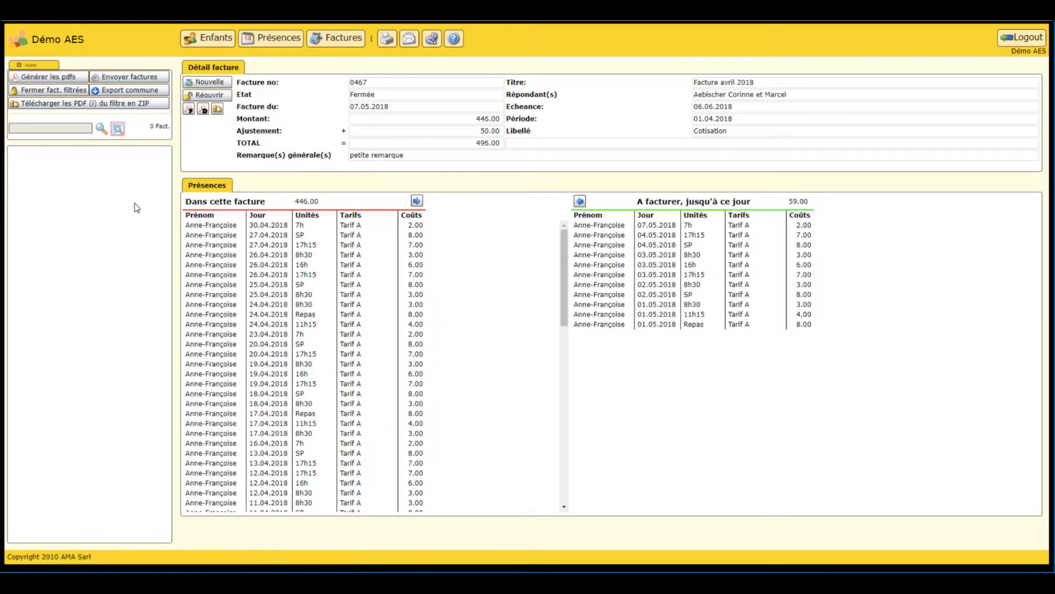
{"action": "left_click", "coordinate": [118, 128]}
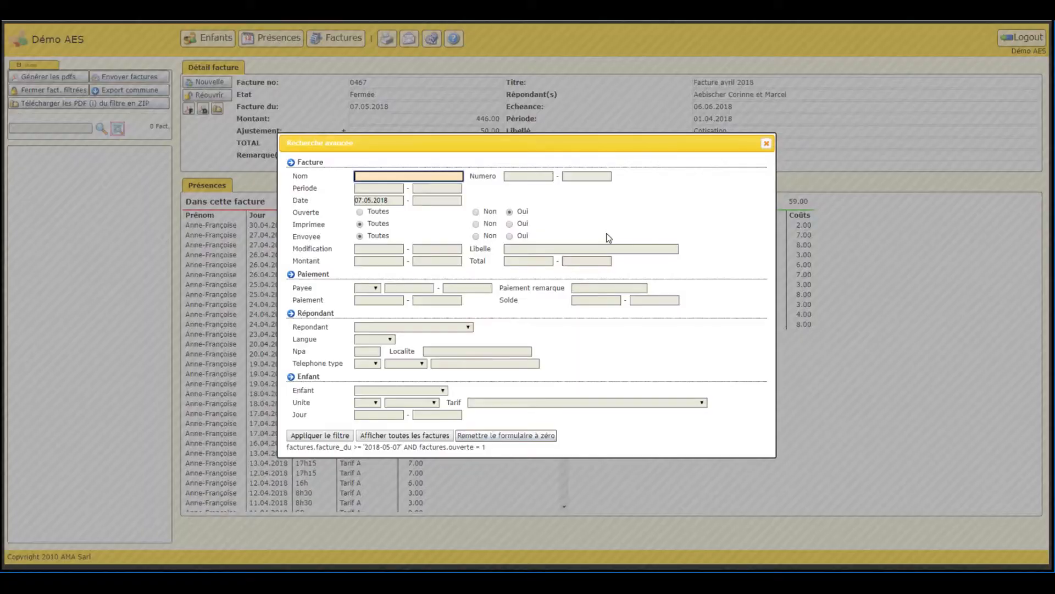
{"action": "left_click_drag", "start_coordinate": [397, 200], "coordinate": [280, 199]}
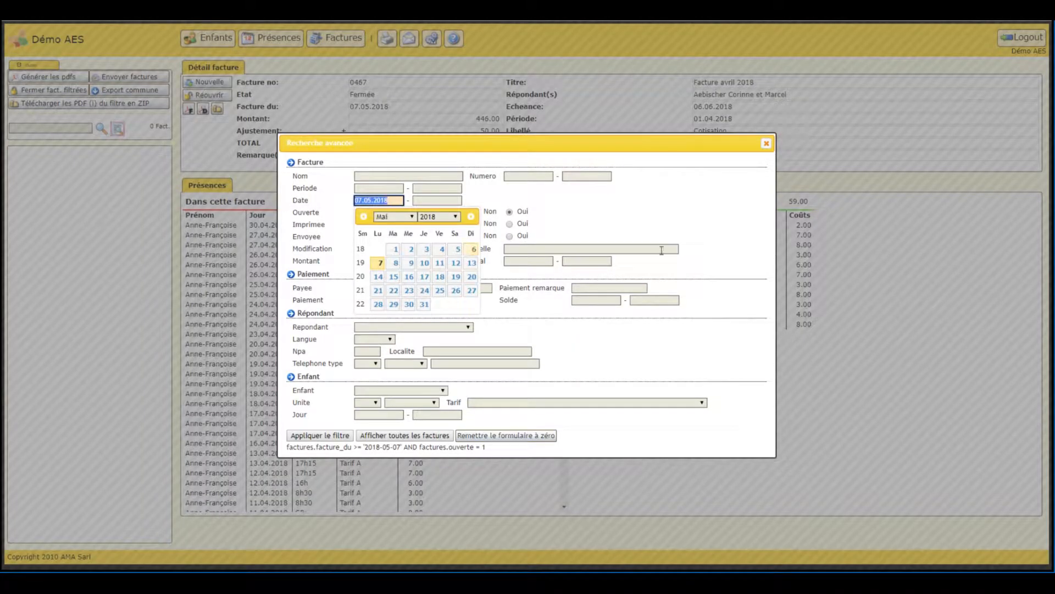
{"action": "key", "text": "BackSpace"}
{"action": "left_click", "coordinate": [296, 435]}
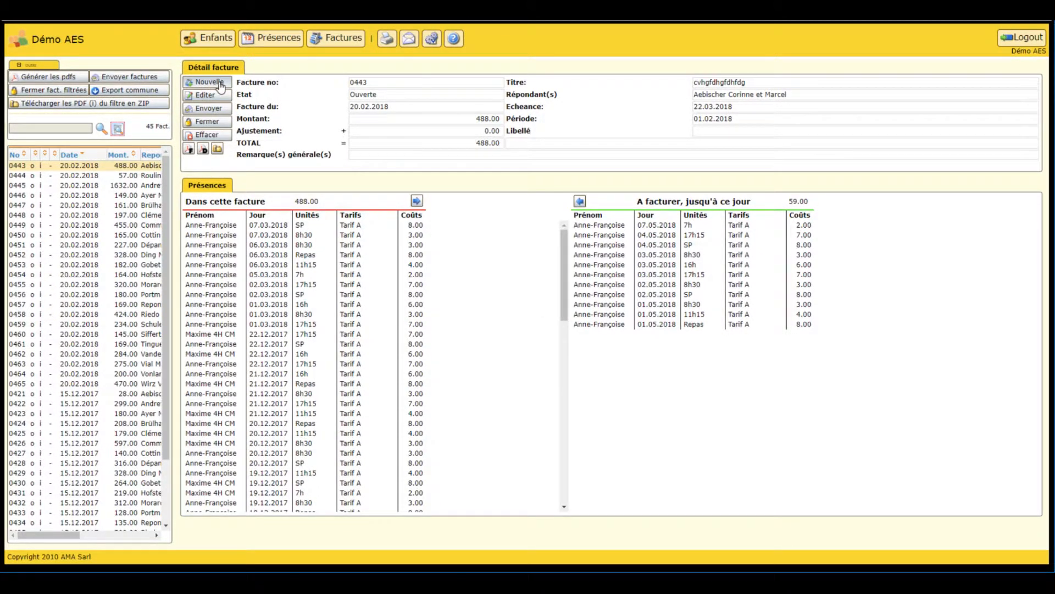
Create a new invoice titled "Spéciale" for the same guardian as the displayed invoice, keeping the default dates.
{"action": "left_click", "coordinate": [220, 83]}
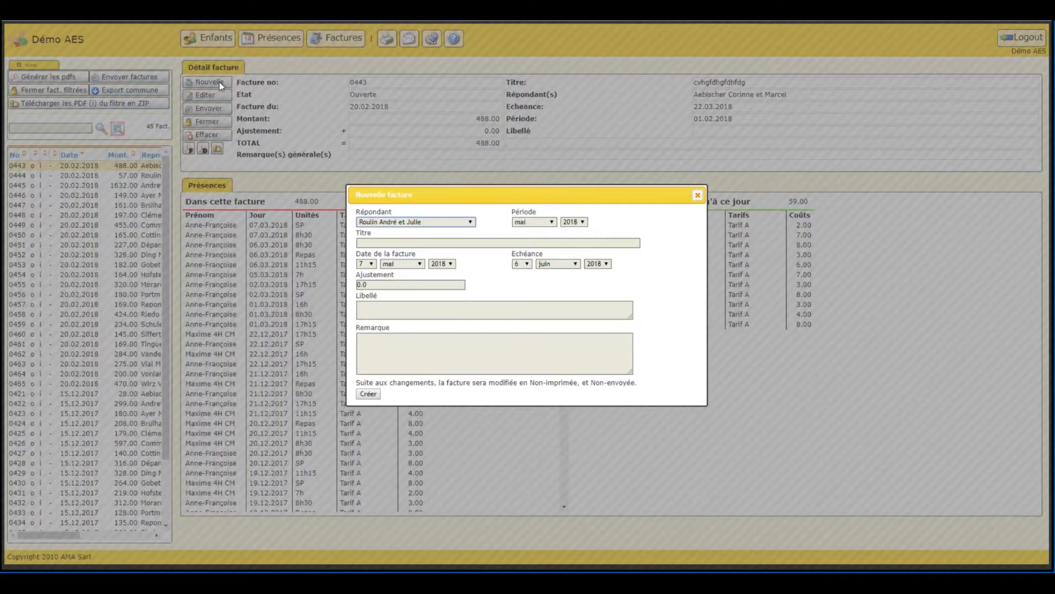
{"action": "left_click", "coordinate": [432, 222]}
{"action": "left_click", "coordinate": [407, 240]}
{"action": "left_click", "coordinate": [383, 243]}
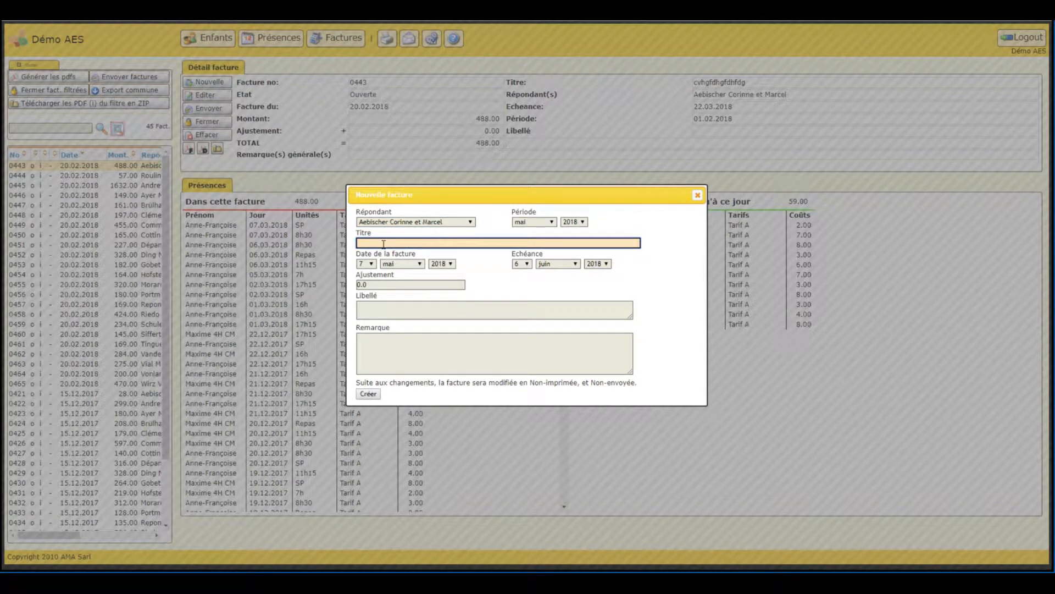
{"action": "type", "text": "Spéciale"}
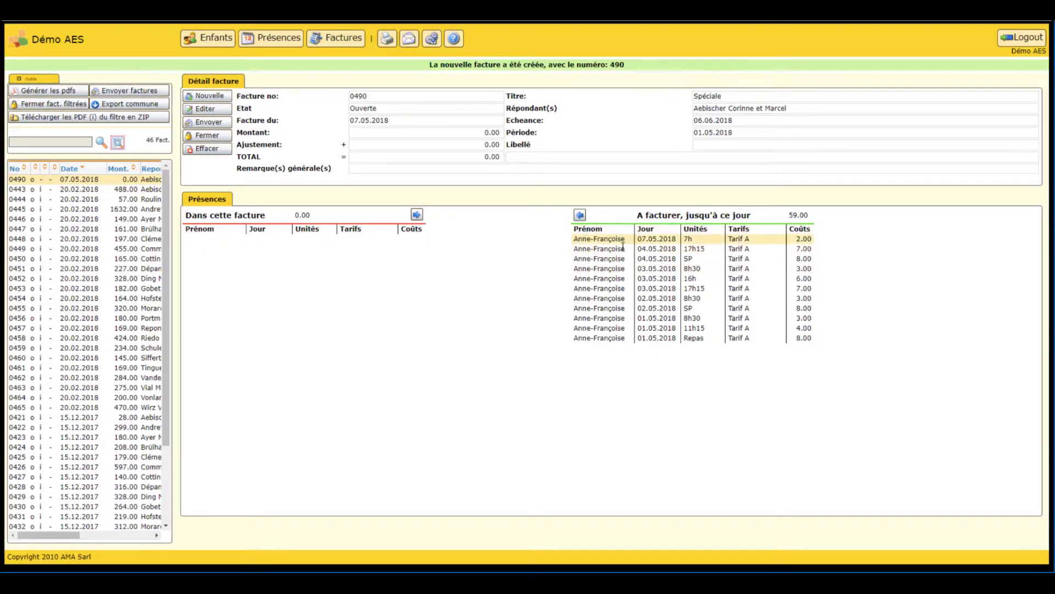
Add all attendances still to be billed to the new invoice.
{"action": "left_click", "coordinate": [580, 215]}
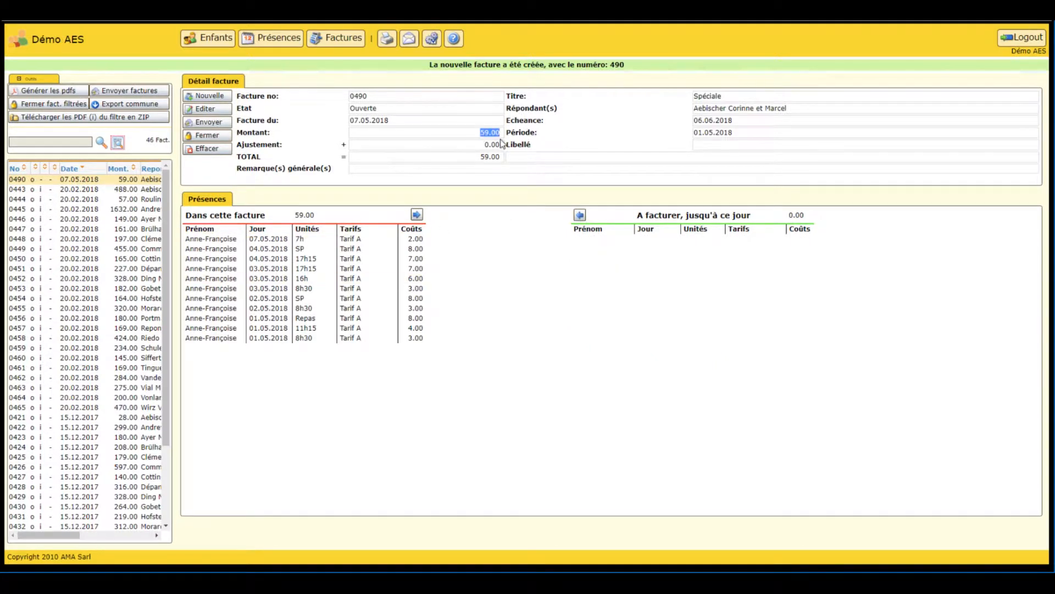
{"action": "left_click", "coordinate": [418, 215]}
Generate the new invoice's PDF, view it and return to the invoice details.
{"action": "left_click", "coordinate": [387, 38]}
{"action": "left_click", "coordinate": [386, 268]}
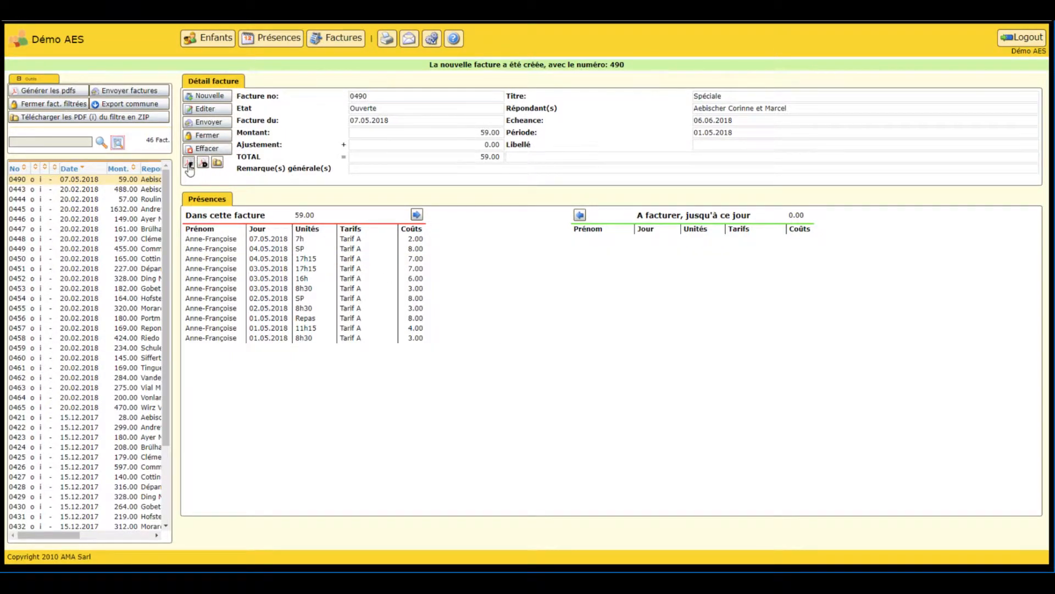
{"action": "left_click", "coordinate": [190, 165]}
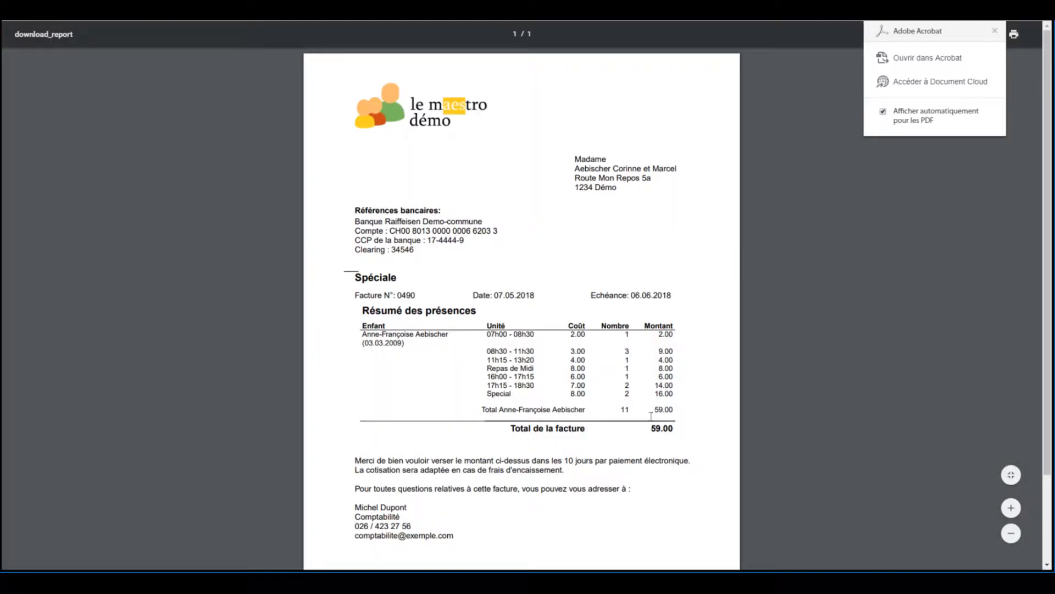
{"action": "left_click", "coordinate": [407, 8]}
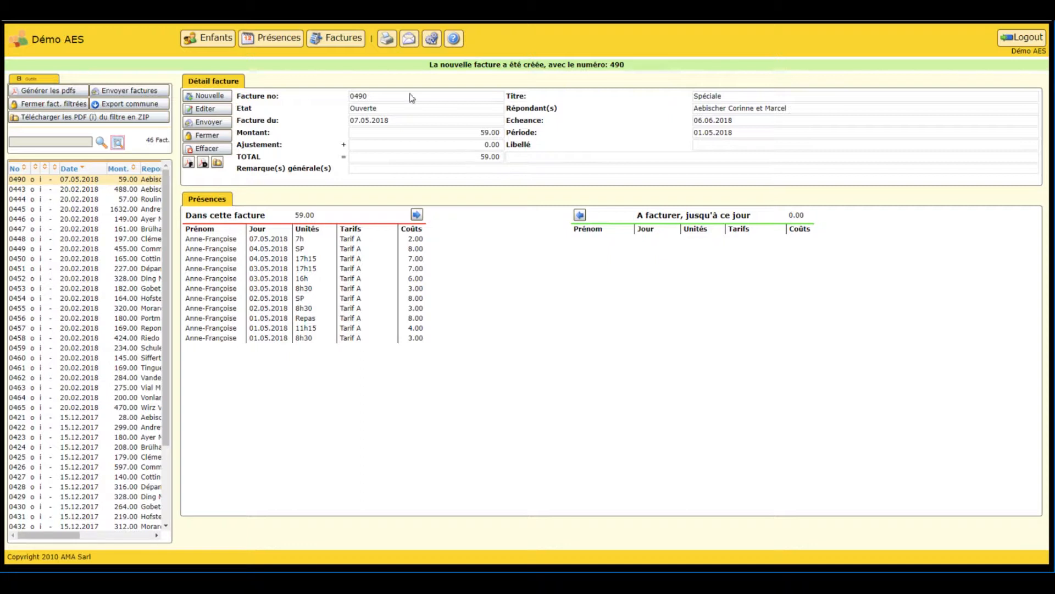
View the annual invoice summary by category for the year of 2018-05-07 and close the report.
{"action": "left_click", "coordinate": [387, 37]}
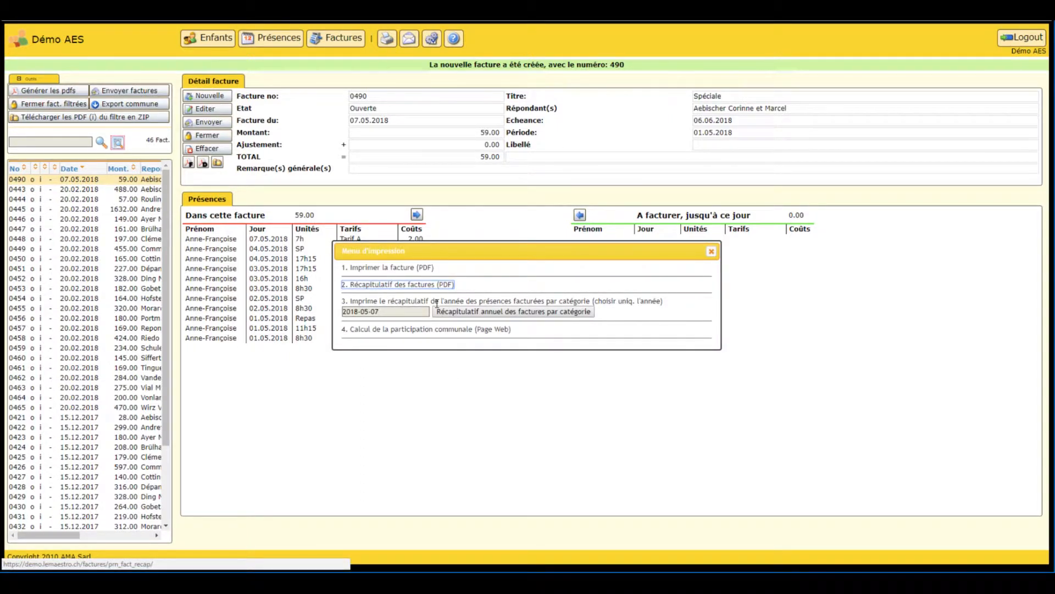
{"action": "left_click", "coordinate": [417, 312]}
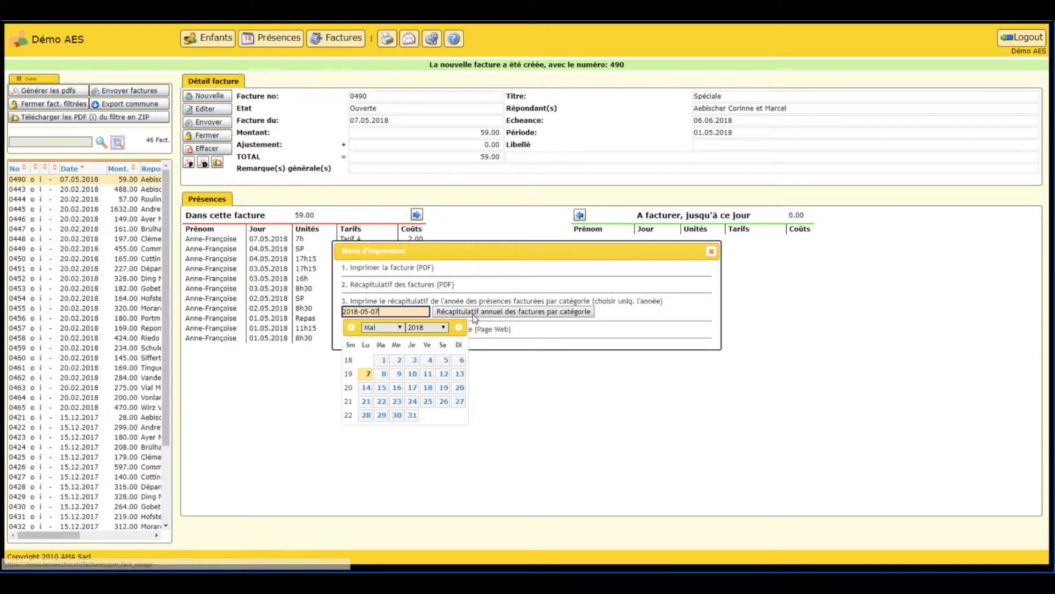
{"action": "left_click", "coordinate": [651, 302]}
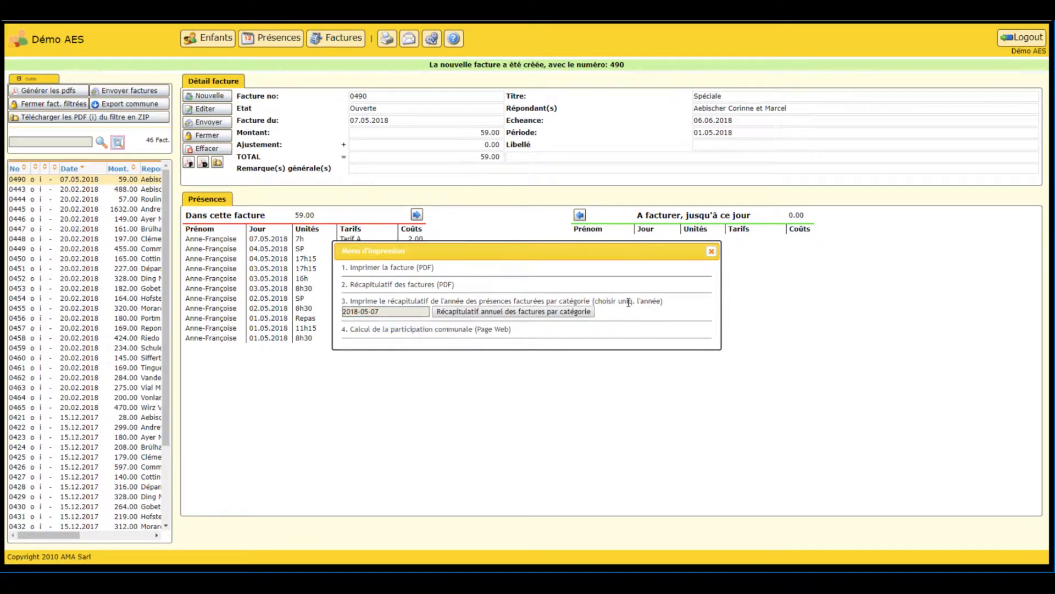
{"action": "left_click", "coordinate": [498, 315]}
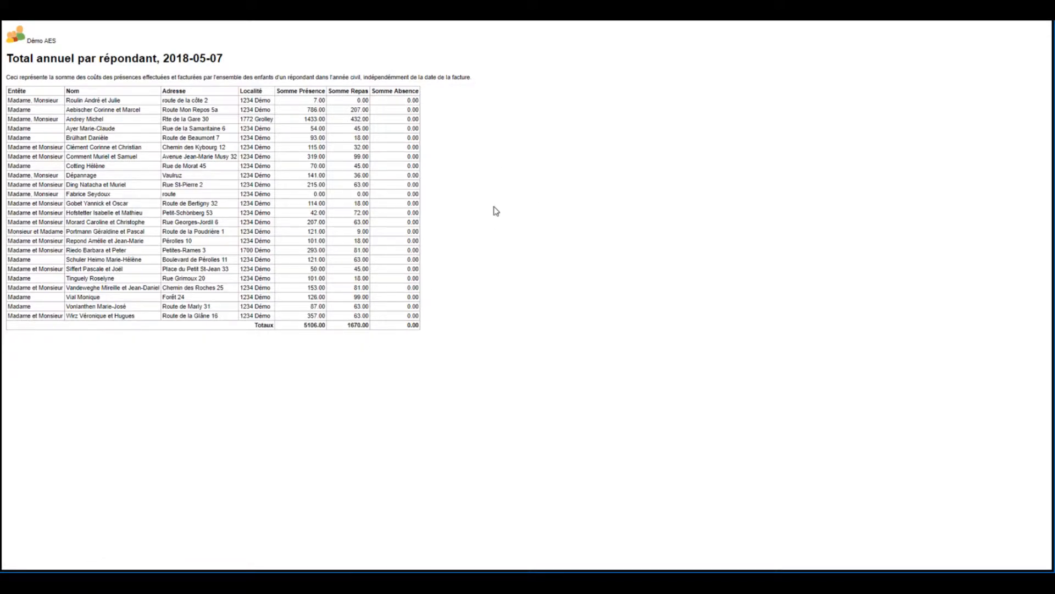
{"action": "key", "text": "ctrl+w"}
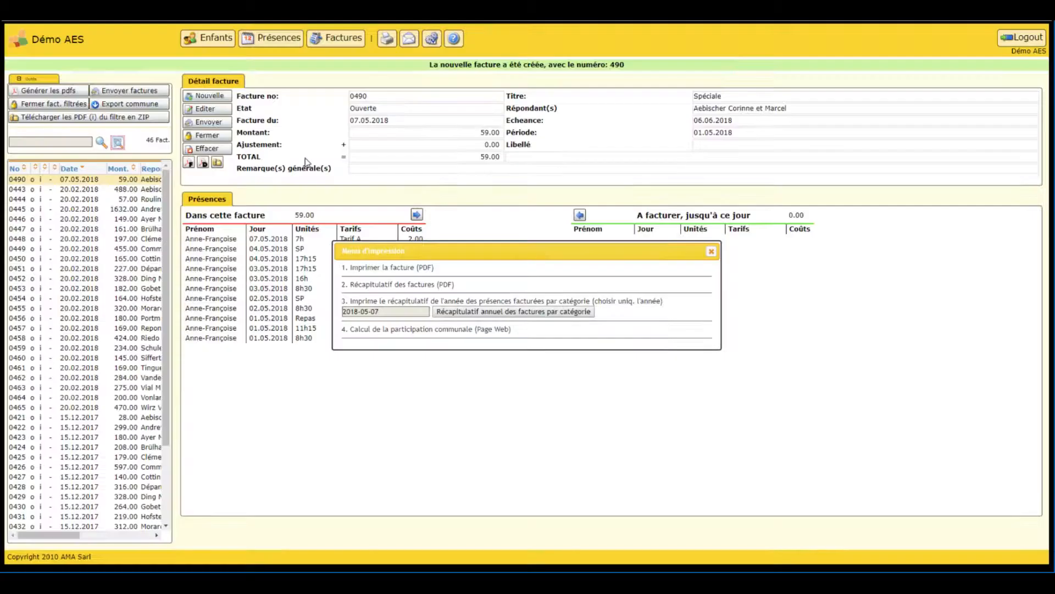
Open the communal participation calculation and examine the attendance cost, reference cost and difference for the newest invoice.
{"action": "left_click", "coordinate": [406, 329]}
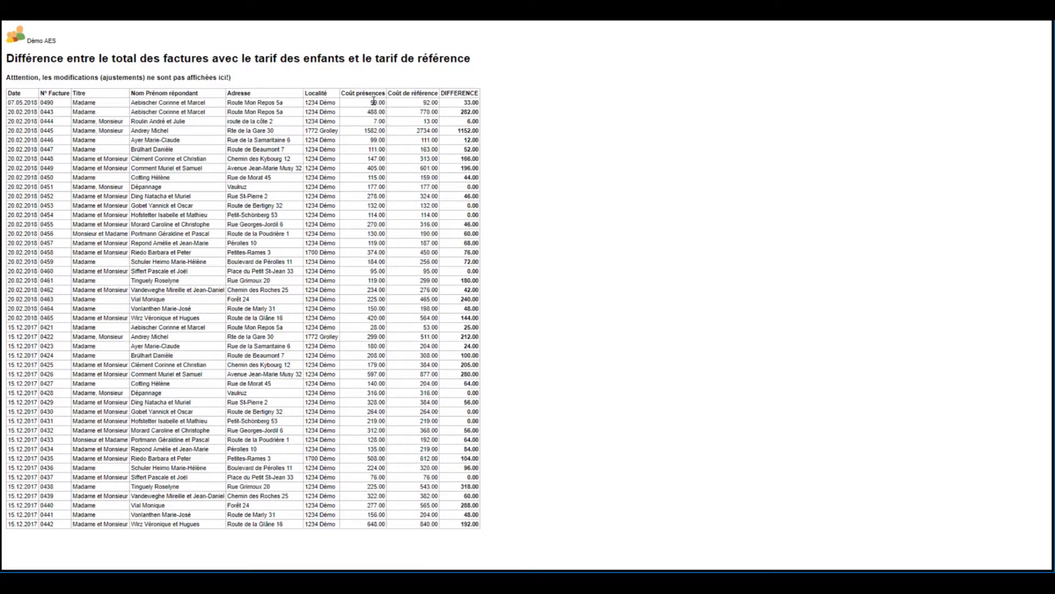
{"action": "double_click", "coordinate": [372, 95]}
{"action": "double_click", "coordinate": [431, 102]}
{"action": "double_click", "coordinate": [471, 103]}
{"action": "left_click", "coordinate": [614, 183]}
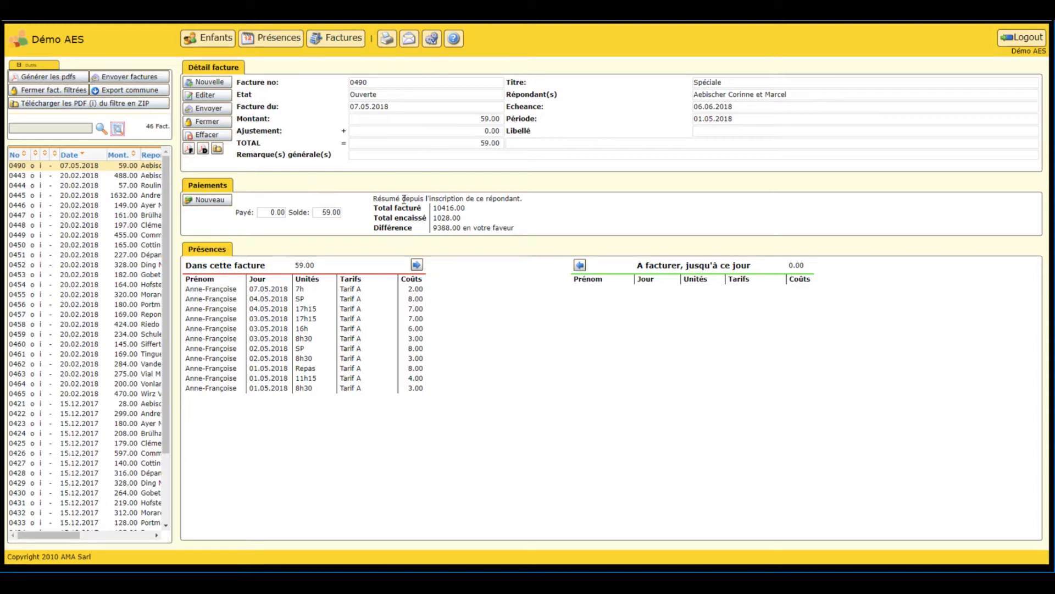
Record a payment of 59.00 dated 7 mai 2018 on the special invoice, with the option to close the invoice enabled.
{"action": "left_click", "coordinate": [262, 212]}
{"action": "left_click", "coordinate": [219, 208]}
{"action": "left_click", "coordinate": [208, 202]}
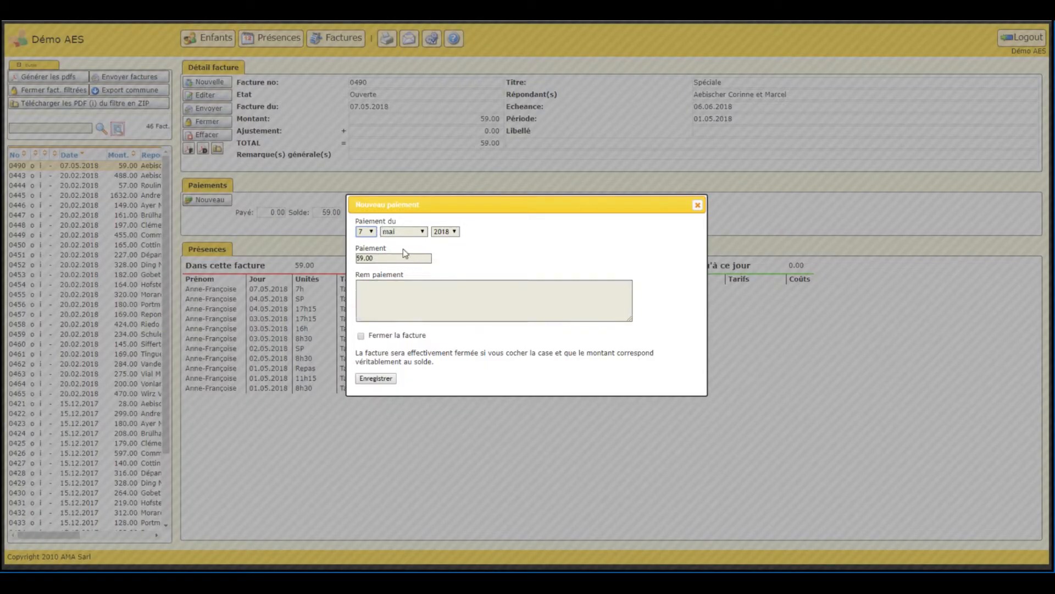
{"action": "left_click", "coordinate": [371, 232]}
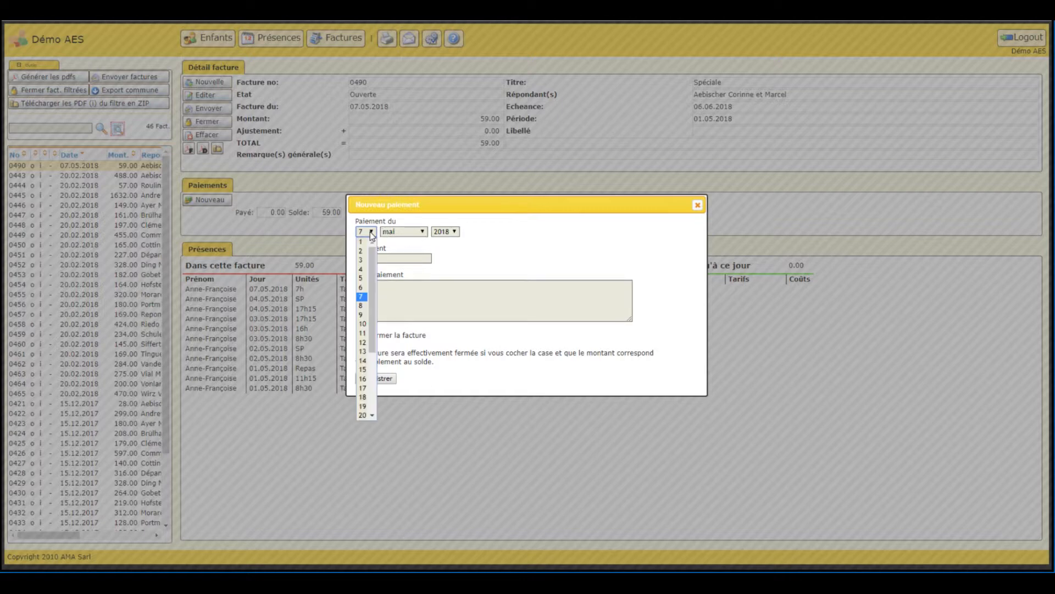
{"action": "left_click", "coordinate": [511, 249]}
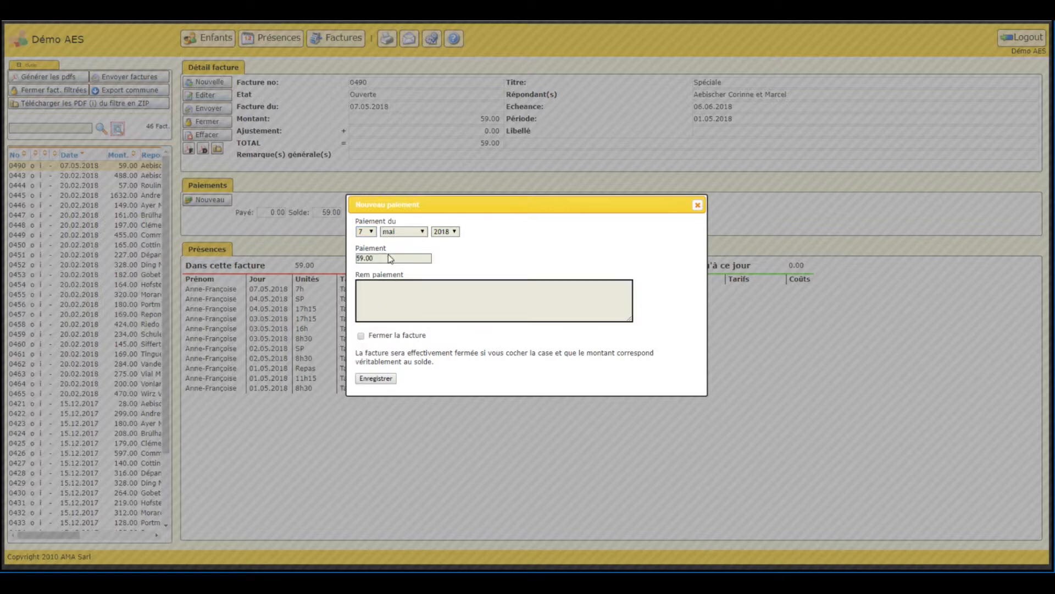
{"action": "left_click", "coordinate": [361, 336]}
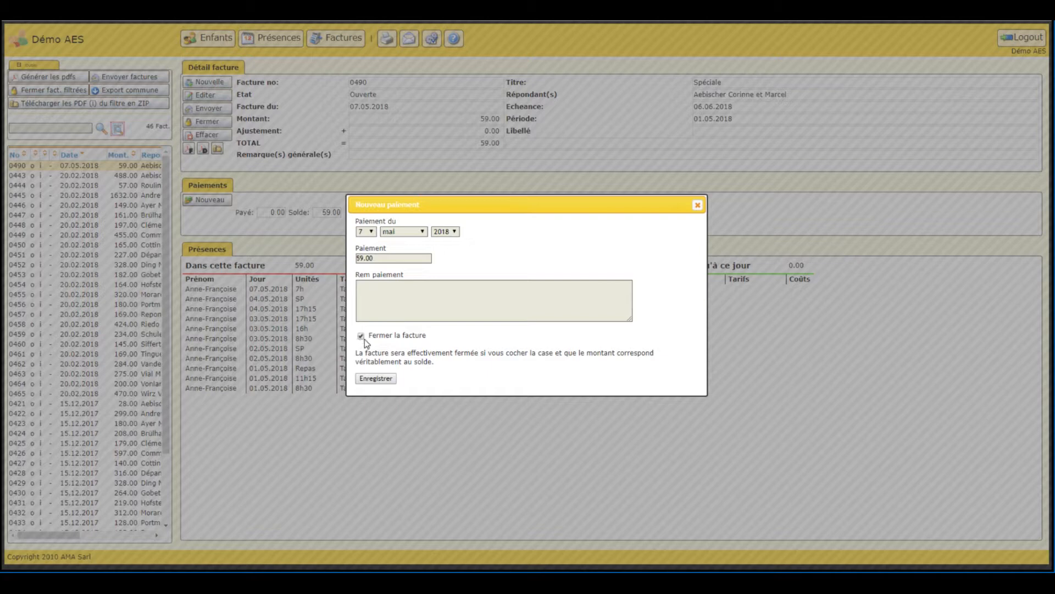
{"action": "left_click", "coordinate": [375, 378]}
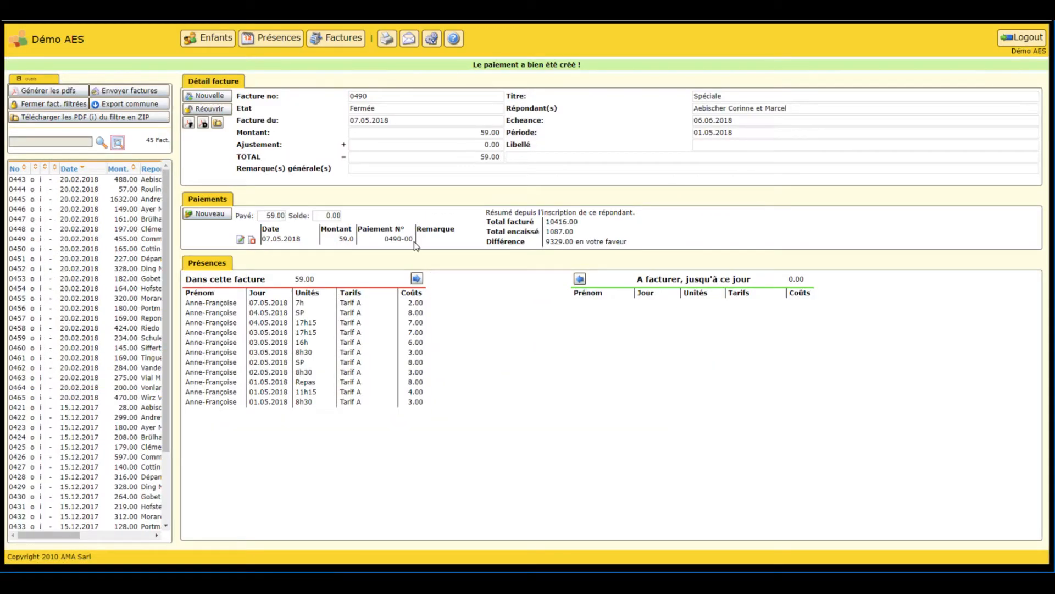
Reopen the paid special invoice and close it again.
{"action": "left_click_drag", "start_coordinate": [416, 243], "coordinate": [292, 239]}
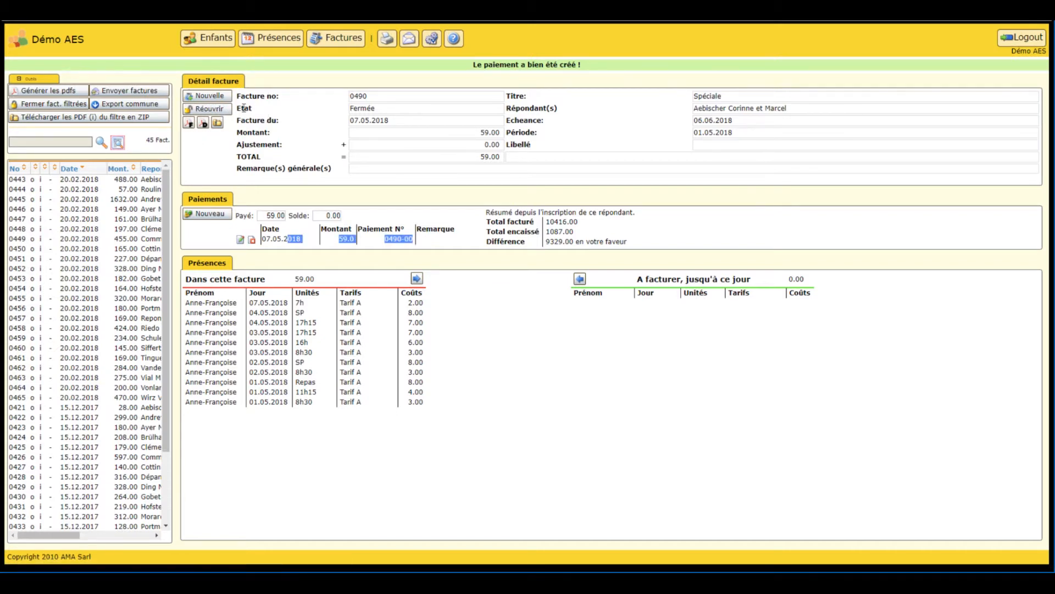
{"action": "left_click", "coordinate": [215, 111]}
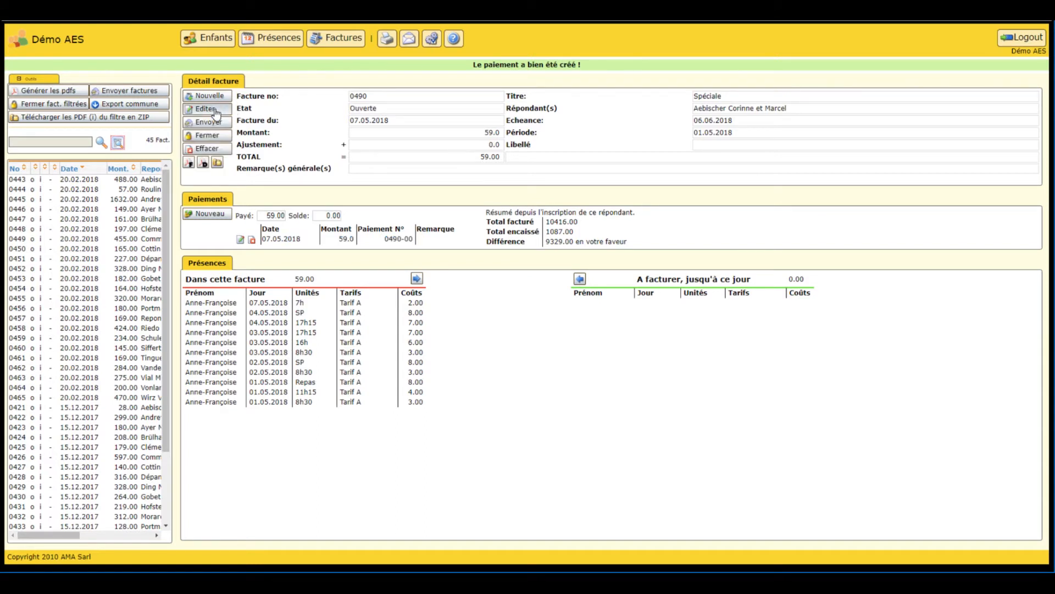
{"action": "left_click", "coordinate": [205, 135]}
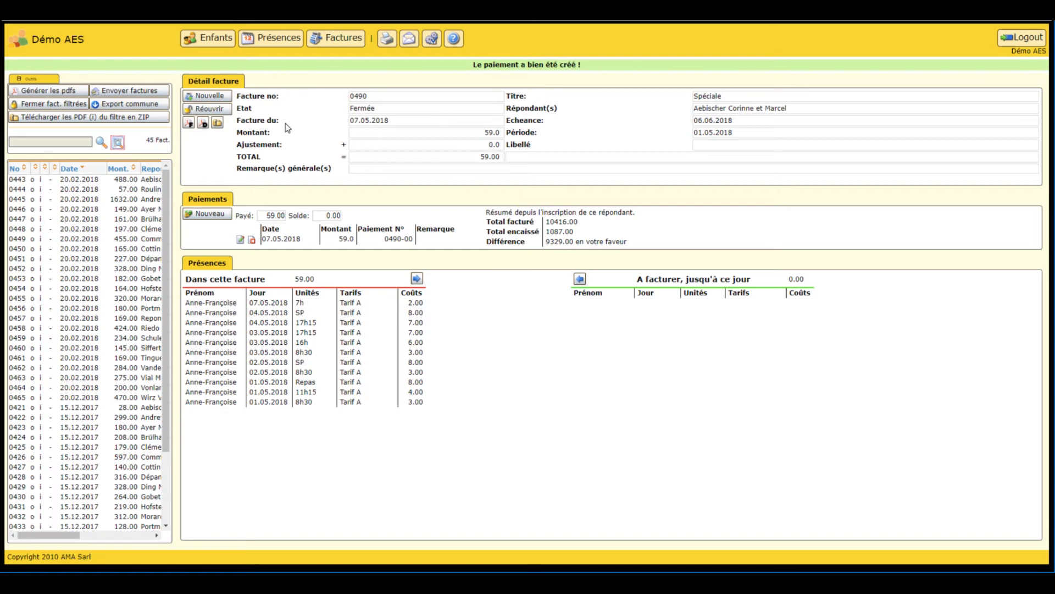